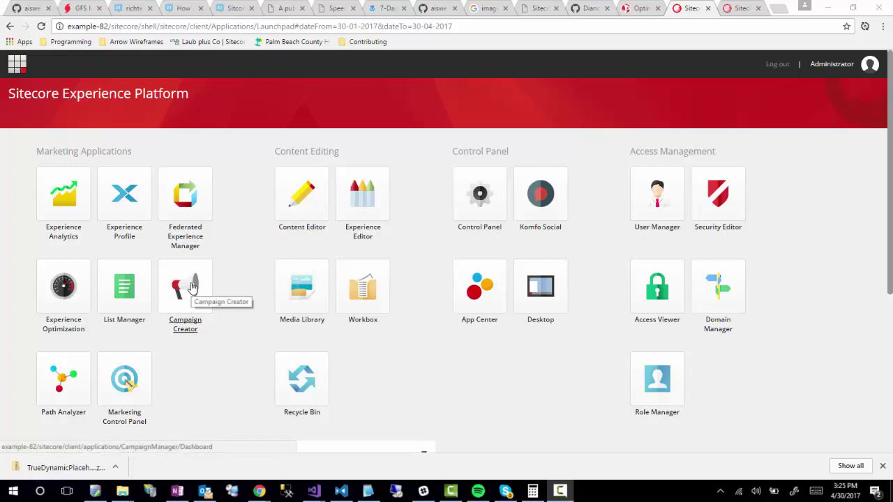
- Open Campaign Creator and scroll through the nine existing campaign activities and their social channels
click(192, 287)
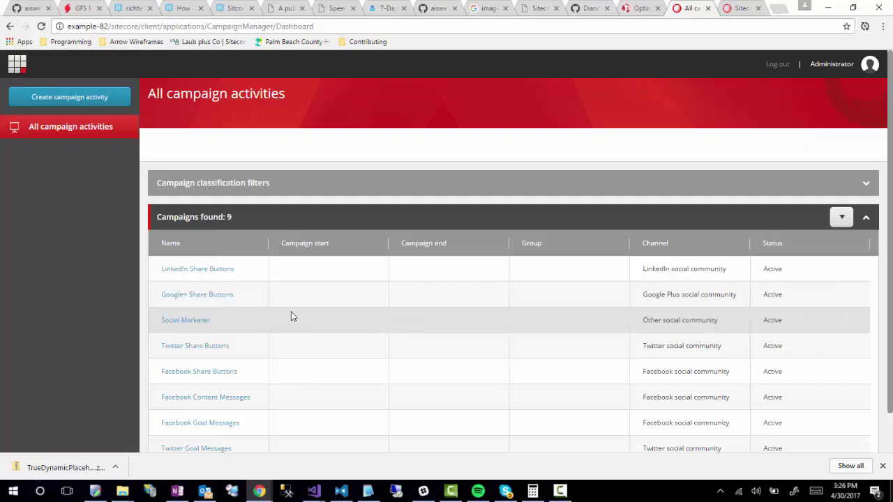
scroll(286, 321, down, 1)
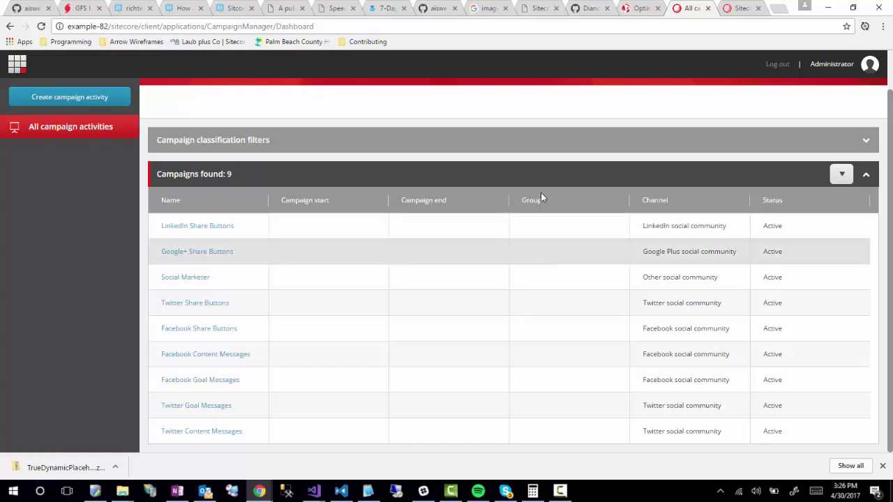
- Create a new campaign activity named 'Mail Campaign'
click(78, 102)
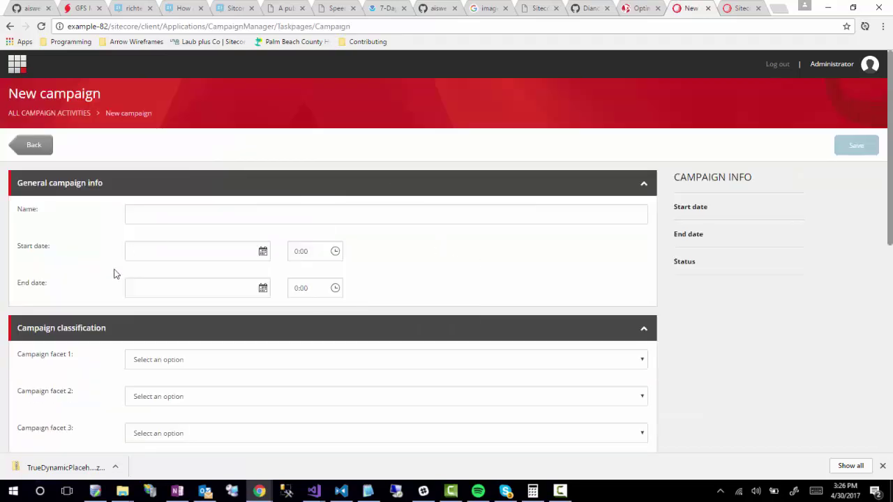
click(173, 210)
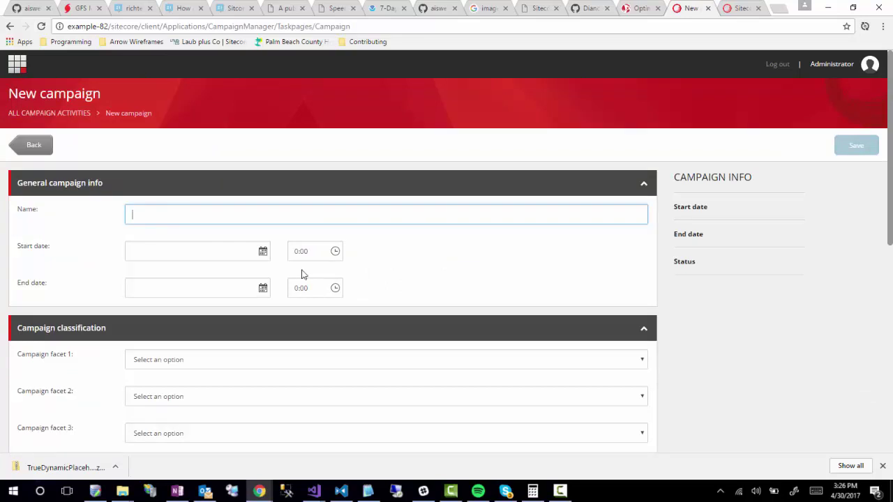
text(Mail Campaign)
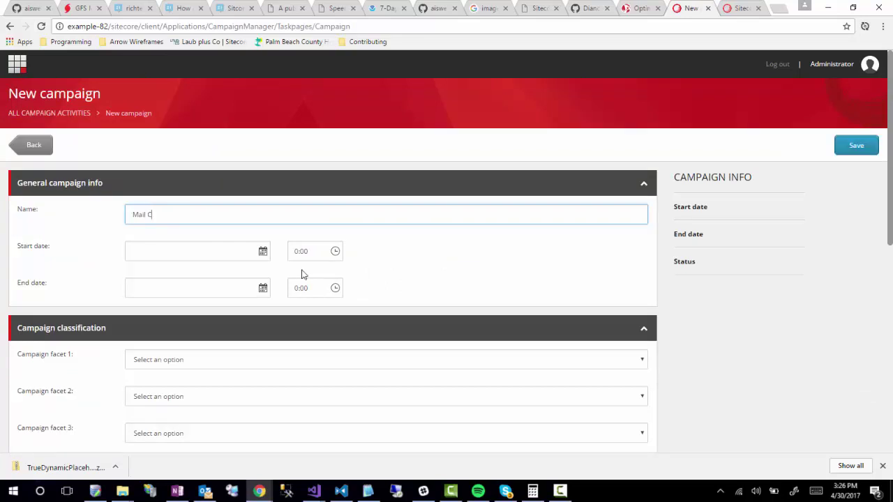
- Set the campaign's start date to 30/04/2017 and end date to 04/08/2017
click(252, 255)
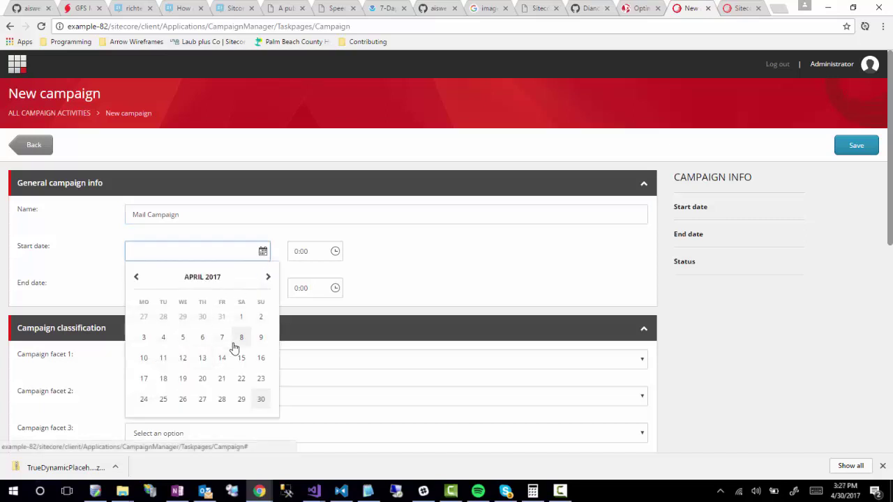
click(261, 399)
click(185, 288)
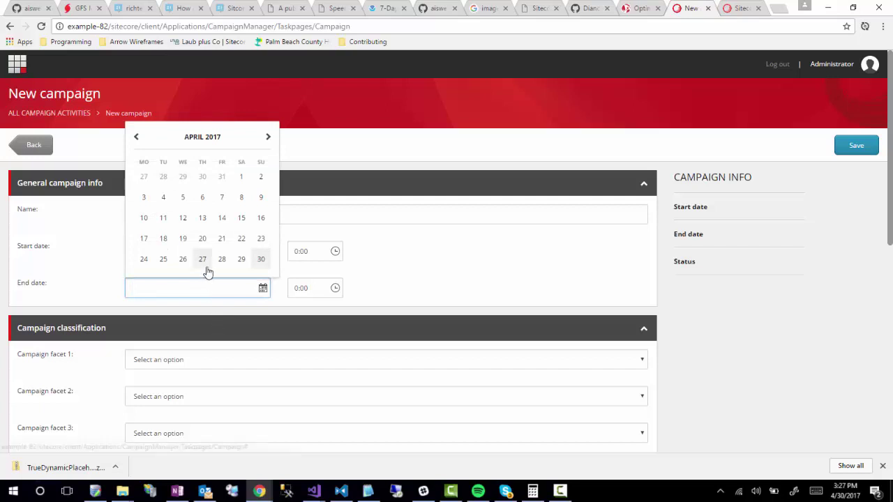
click(268, 137)
click(268, 138)
click(268, 139)
click(269, 138)
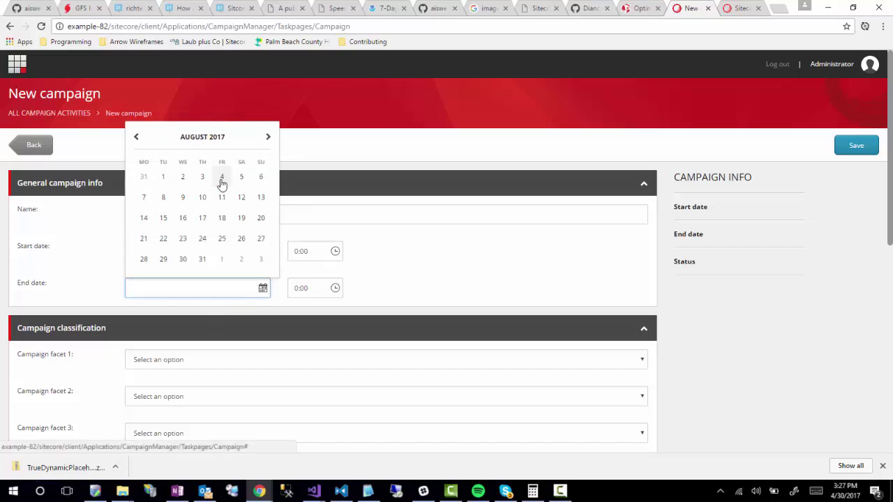
click(221, 177)
scroll(416, 255, down, 2)
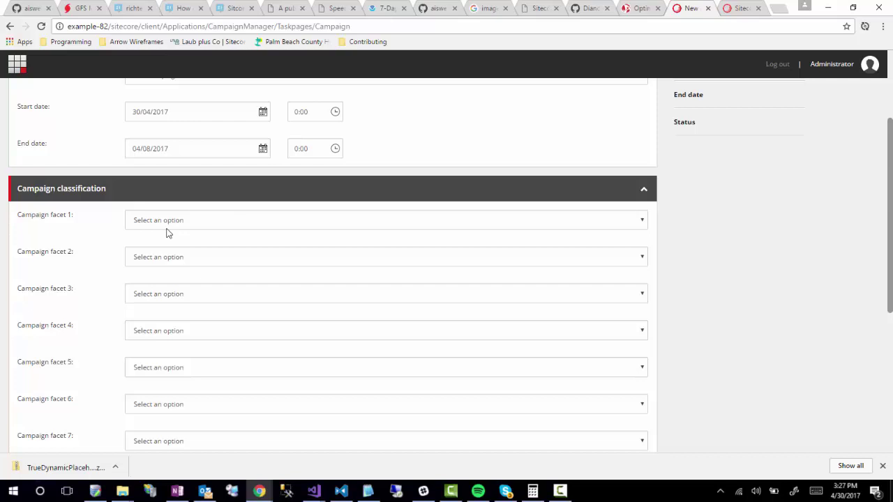
click(212, 224)
click(223, 233)
key(Tab)
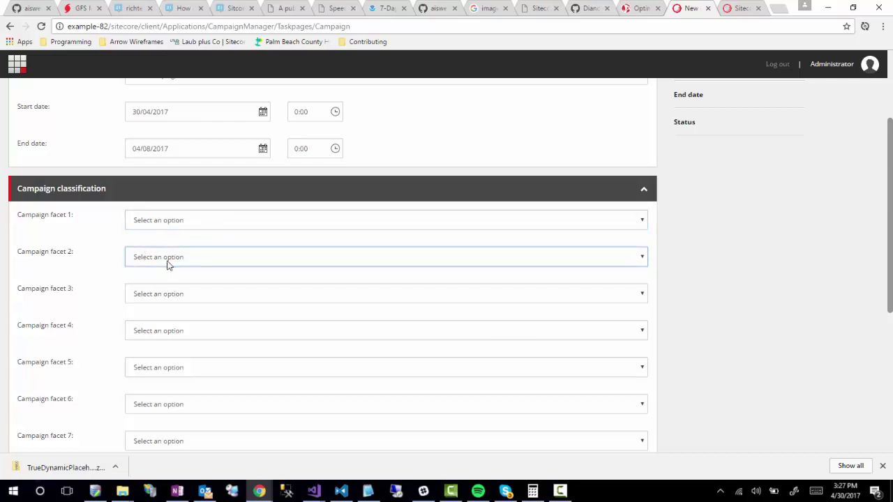
scroll(93, 276, down, 4)
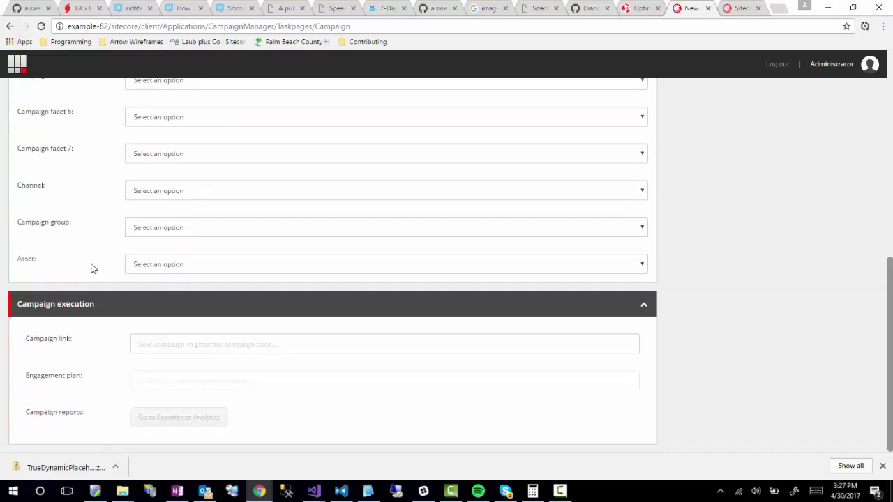
scroll(91, 267, up, 1)
click(185, 246)
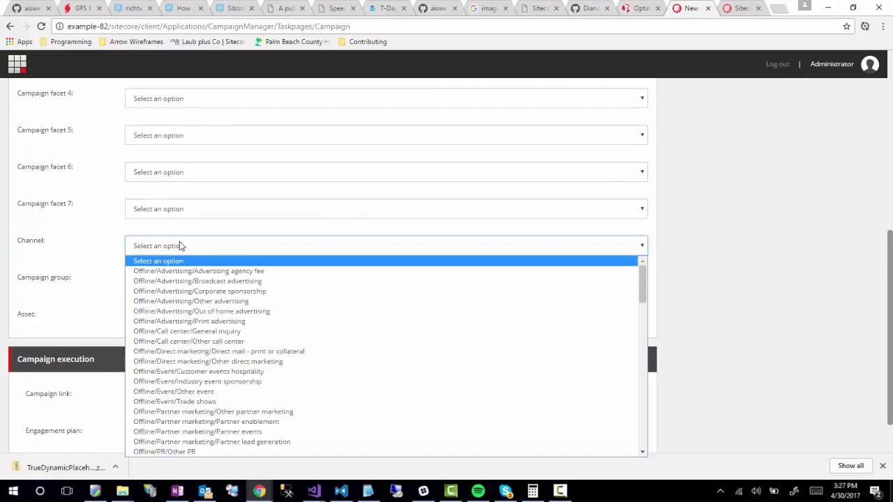
click(107, 260)
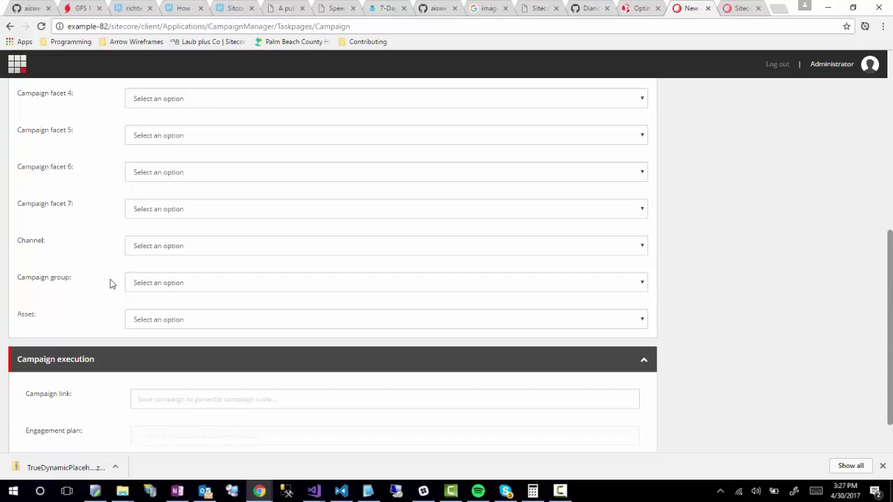
scroll(110, 283, up, 2)
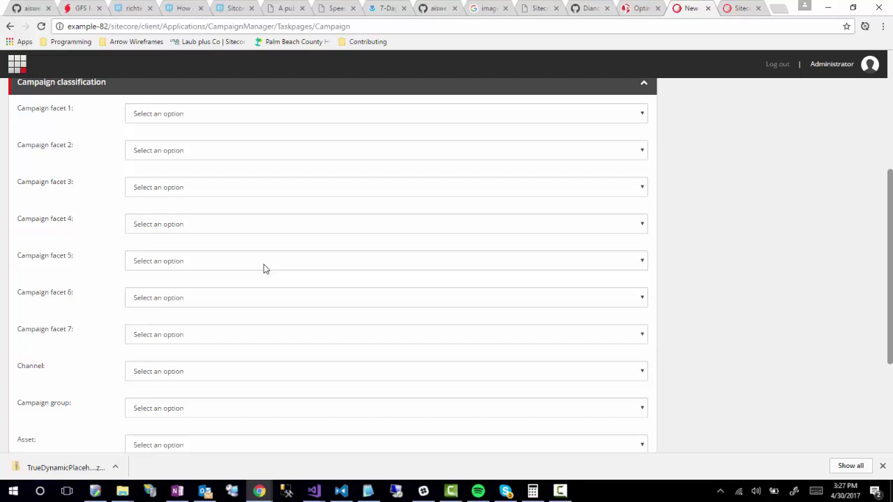
click(184, 379)
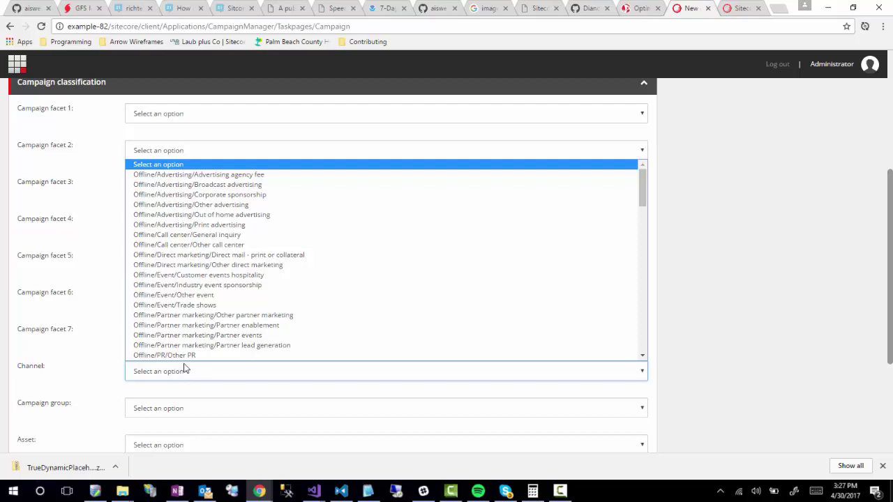
scroll(400, 256, down, 6)
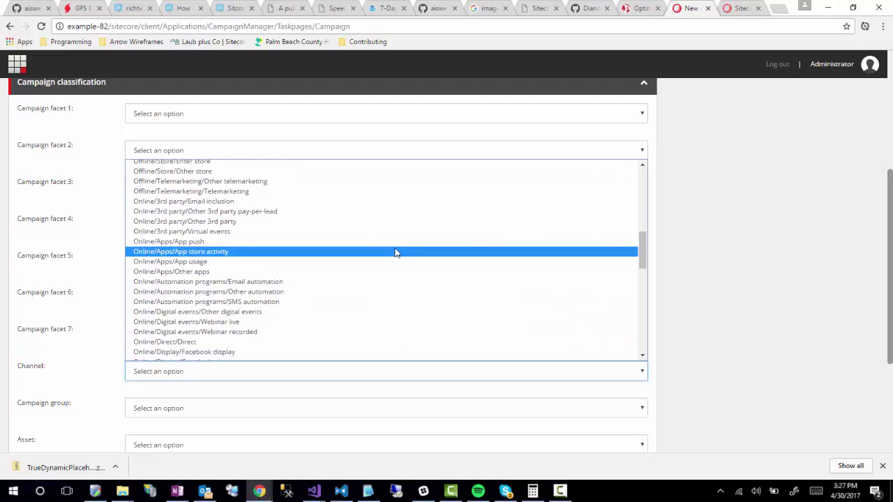
scroll(271, 240, down, 3)
scroll(271, 240, down, 2)
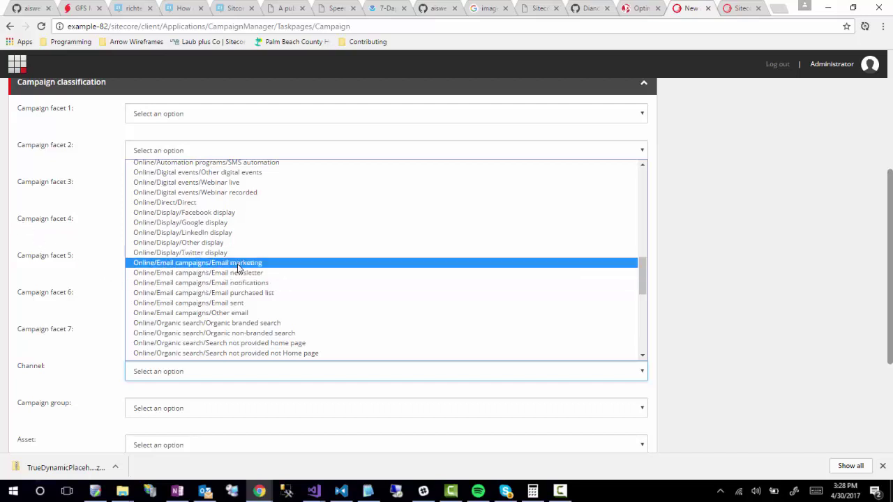
click(236, 276)
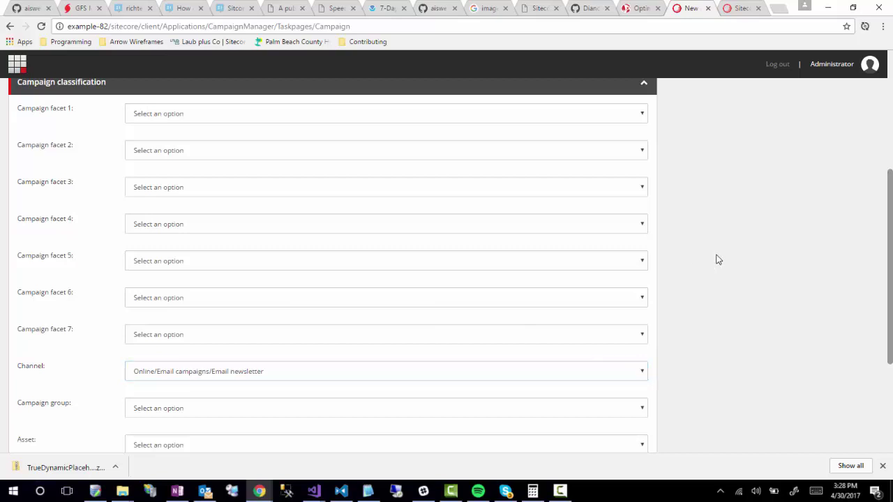
scroll(713, 262, down, 3)
click(251, 235)
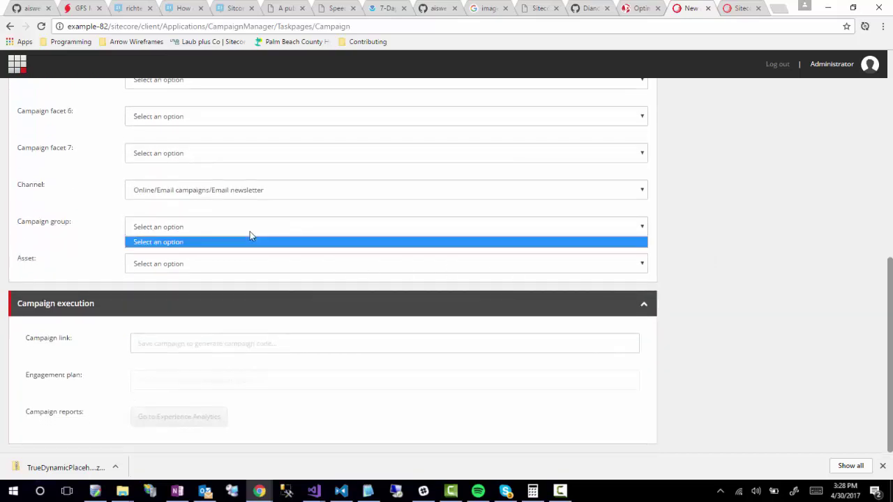
click(253, 234)
click(239, 265)
click(230, 275)
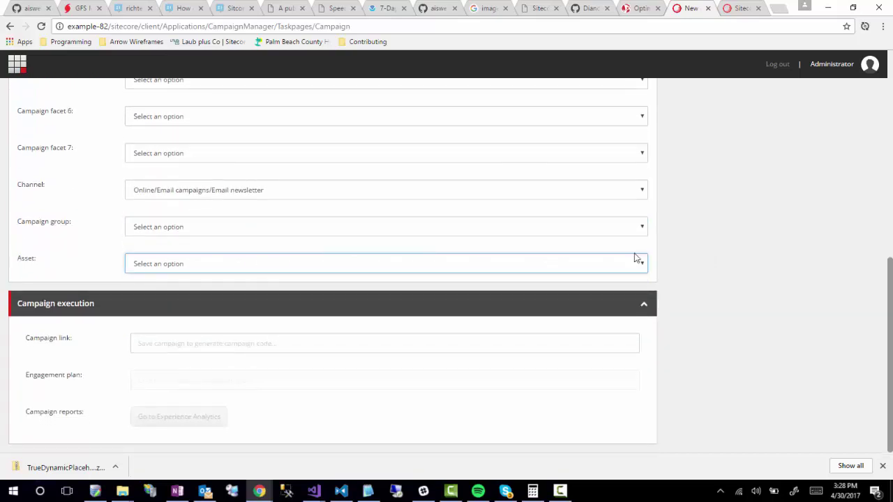
scroll(704, 249, up, 3)
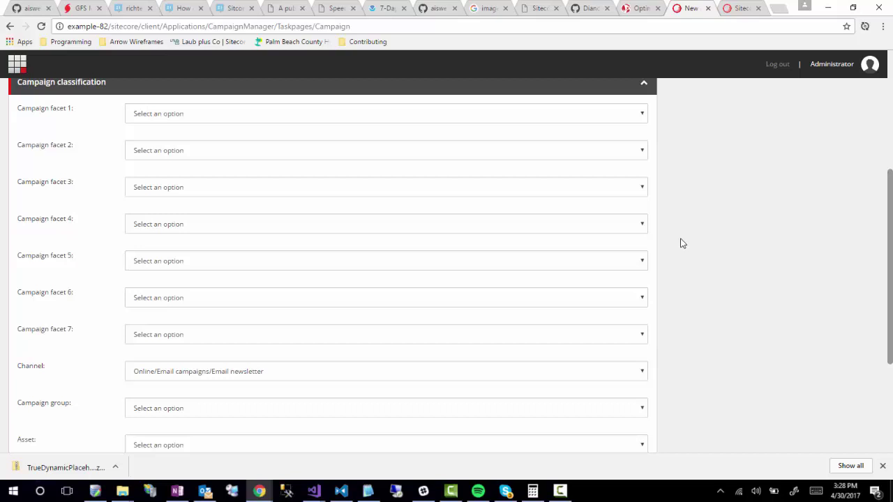
scroll(683, 242, up, 2)
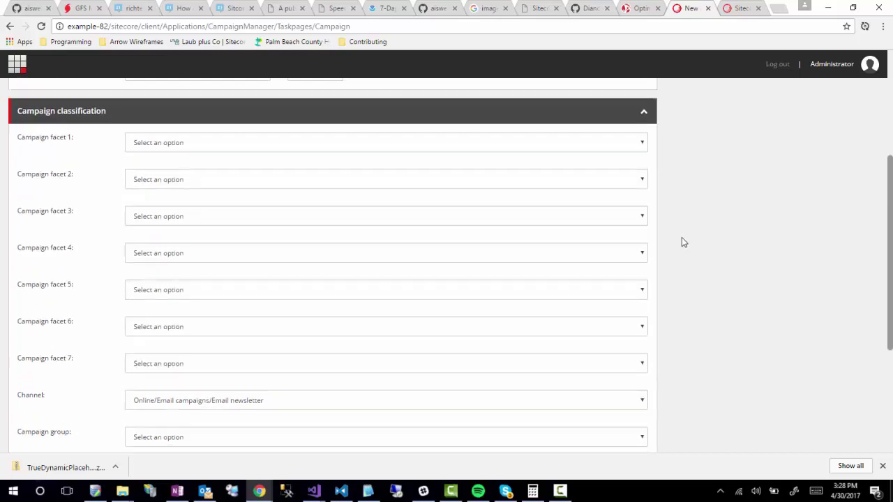
scroll(683, 242, up, 2)
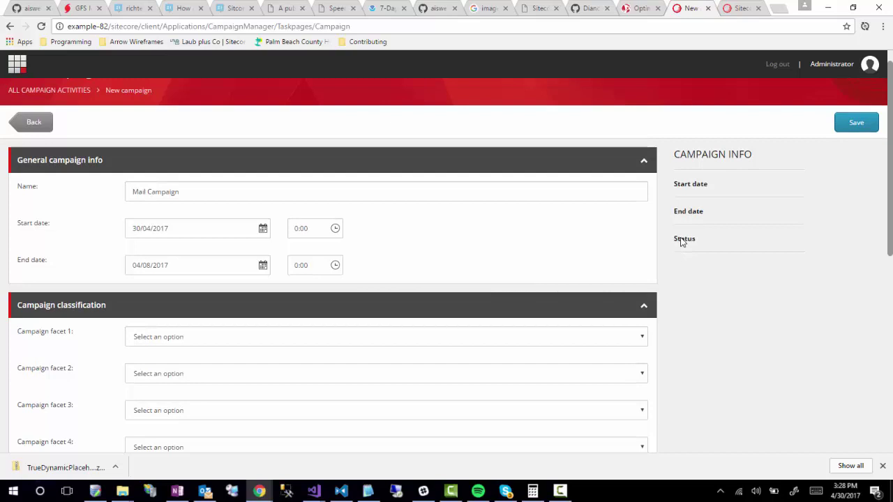
scroll(682, 242, down, 6)
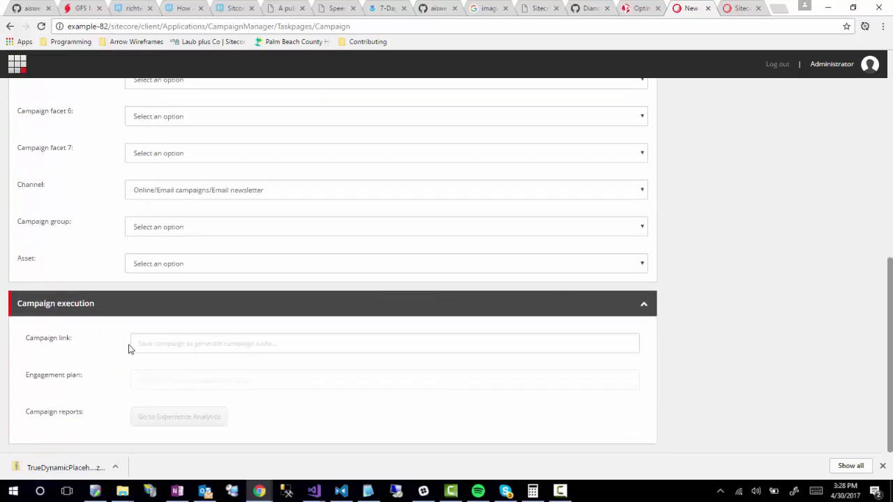
click(194, 346)
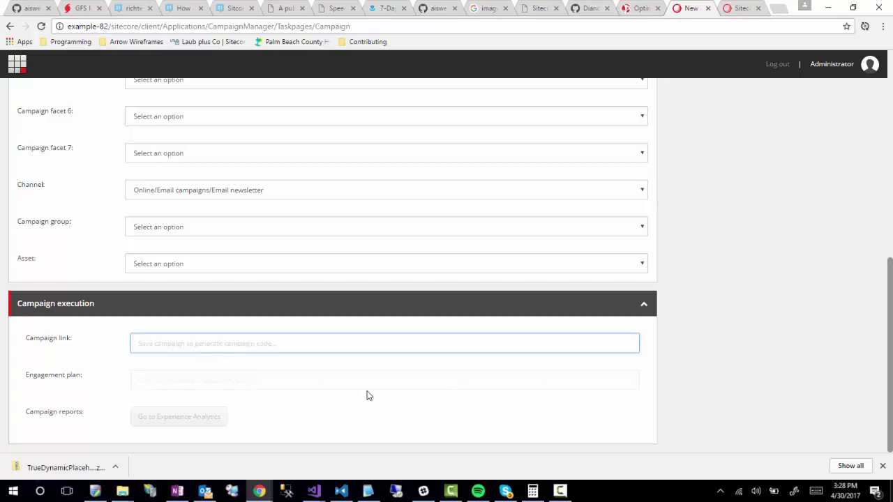
scroll(471, 392, up, 6)
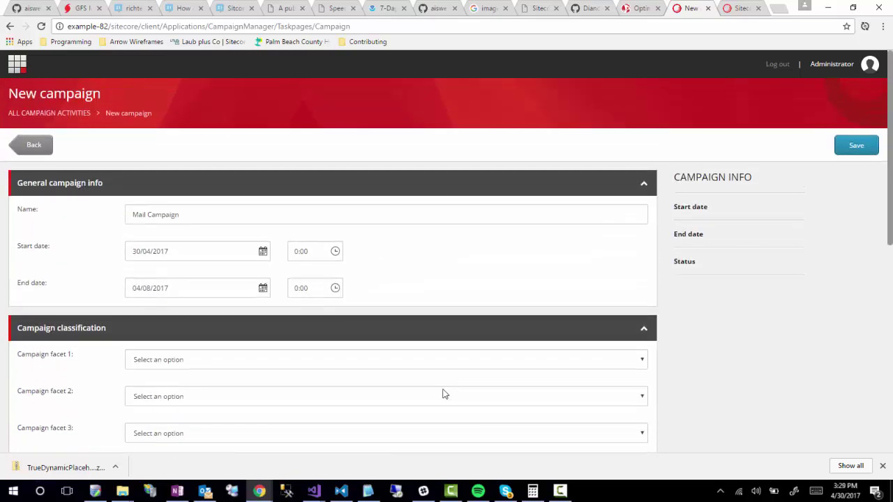
- Save Mail Campaign and select its generated sc_camp campaign link under Campaign execution
click(857, 148)
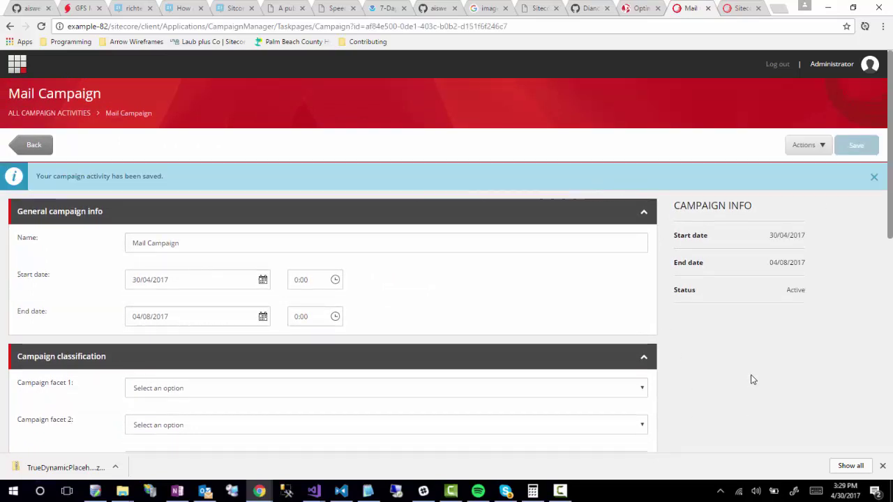
scroll(751, 378, down, 6)
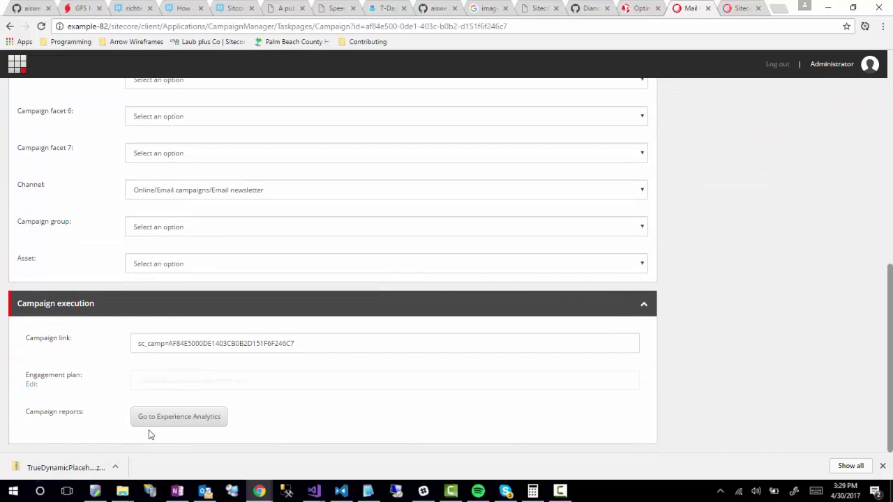
click(312, 347)
drag(317, 344, 120, 339)
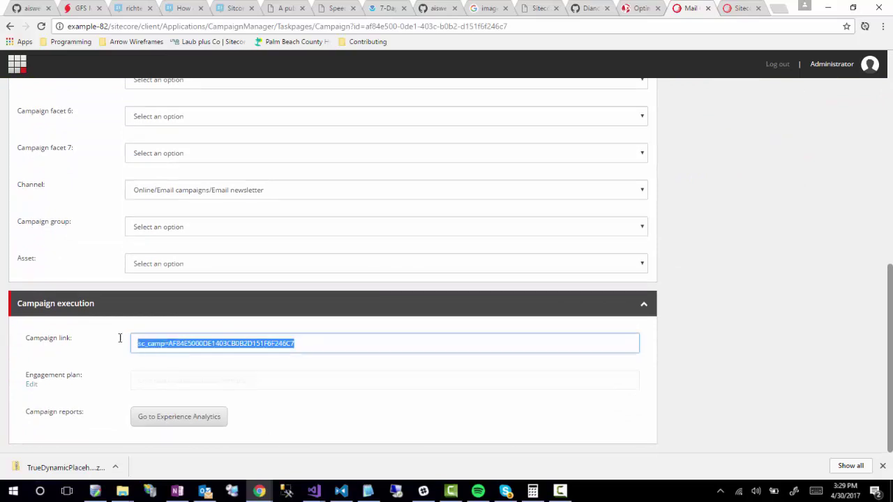
triple_click(128, 343)
click(141, 351)
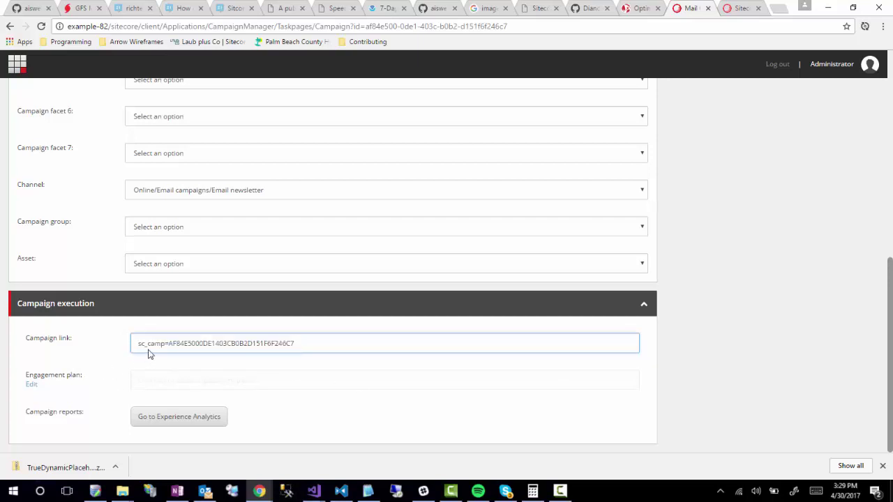
drag(140, 347, 323, 350)
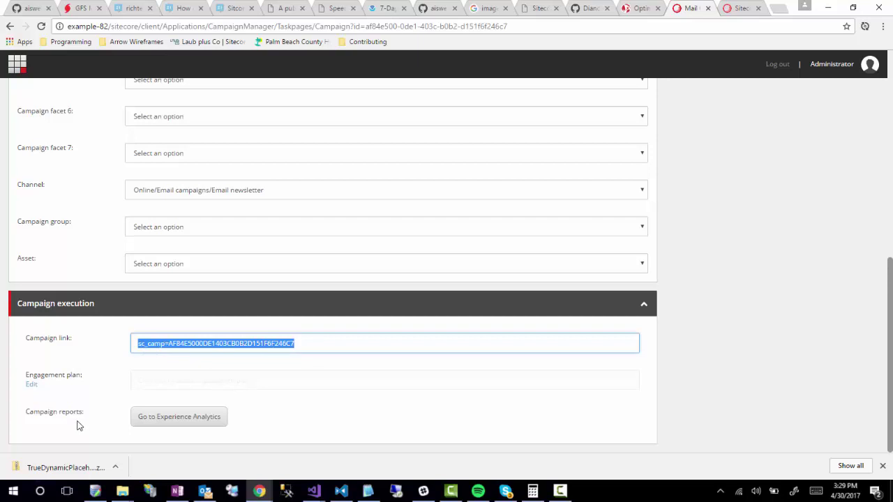
click(32, 387)
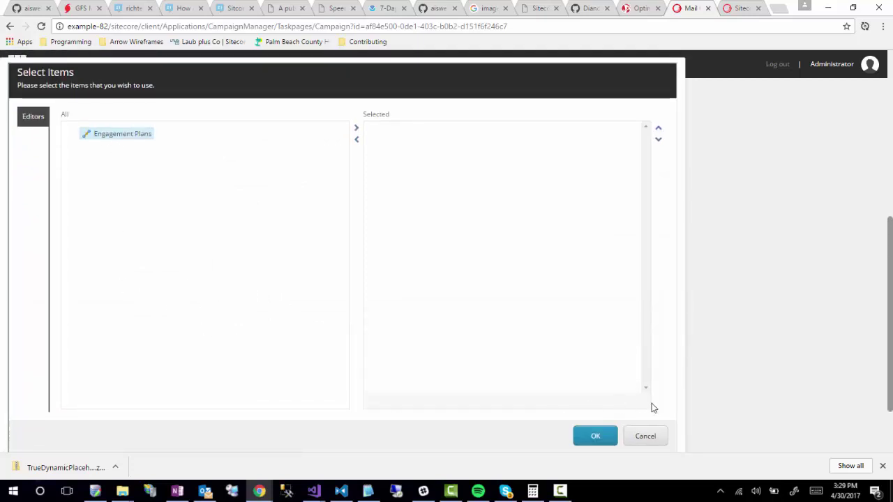
click(637, 443)
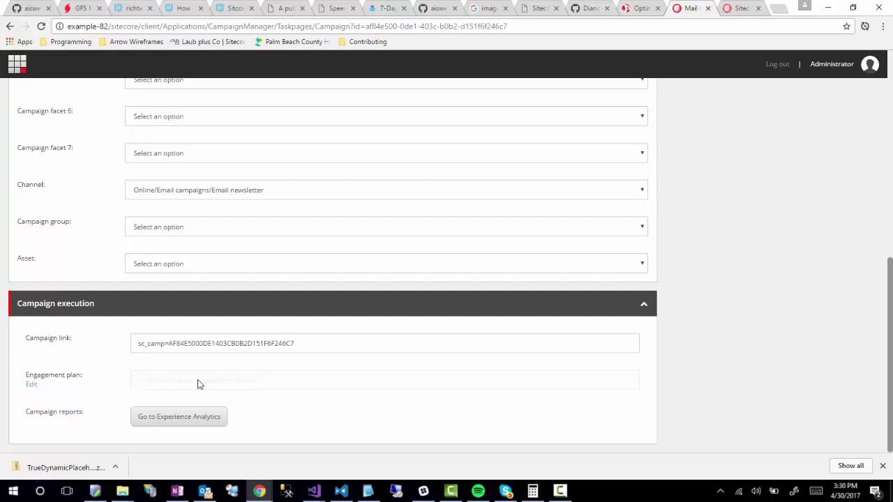
- Scroll through the Experience Analytics Campaign report for 30 Jan – 29 Apr '17, which has no data
scroll(832, 341, up, 6)
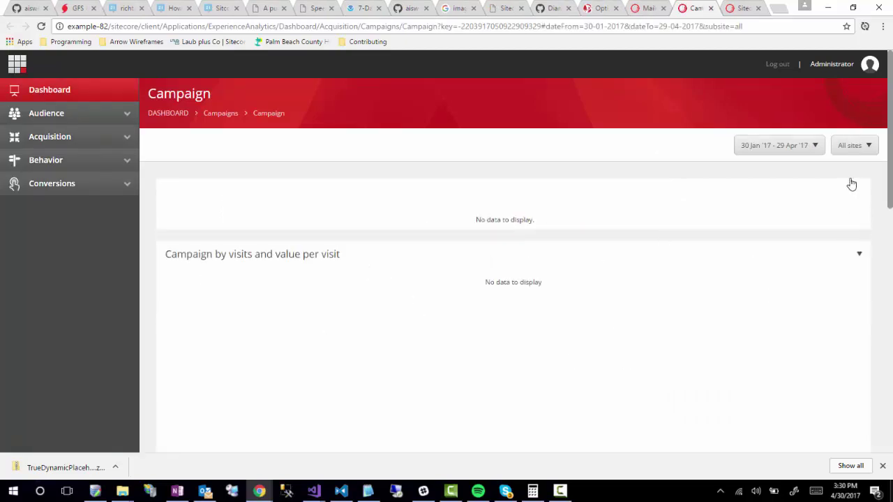
scroll(833, 301, down, 5)
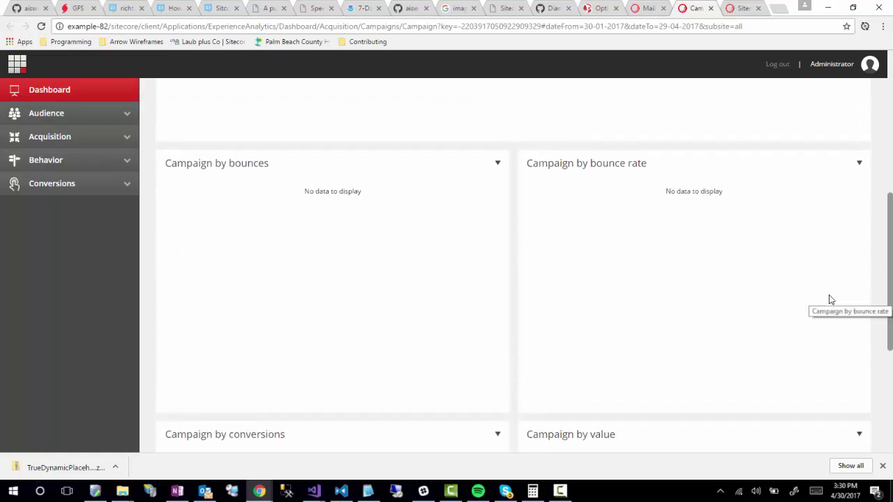
scroll(832, 300, up, 3)
scroll(831, 300, down, 6)
scroll(832, 300, up, 5)
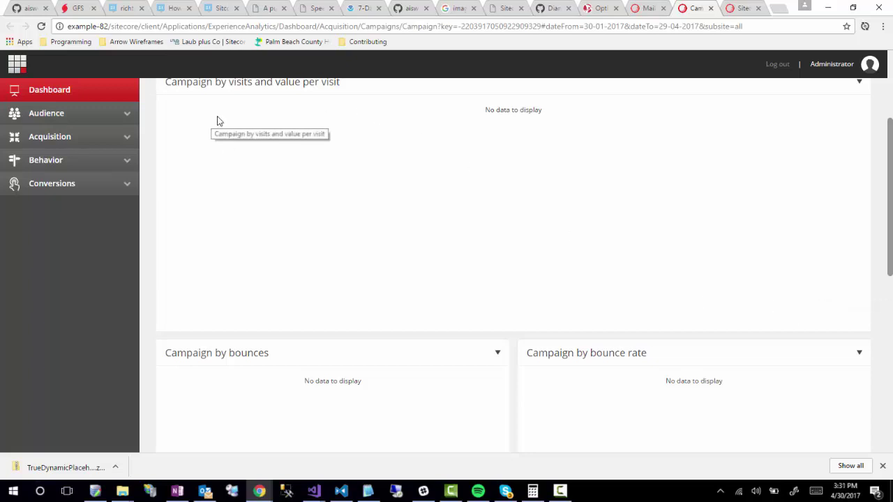
scroll(706, 364, up, 3)
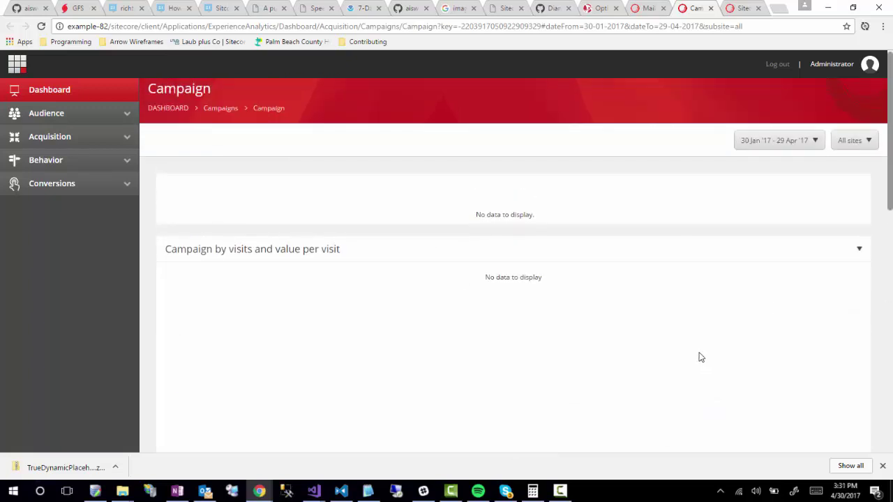